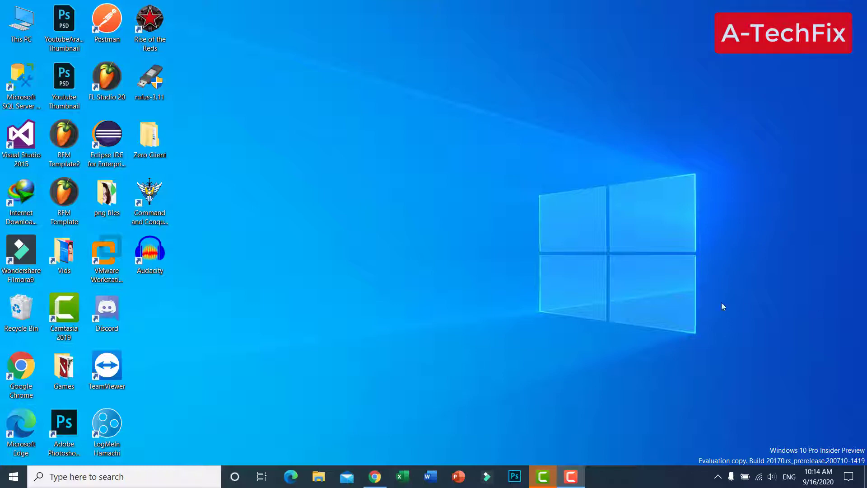
# Open openhardwaremonitor.org in Chrome and start the Open Hardware Monitor 0.9.5 download from its downloads page.
pyautogui.click(371, 478)
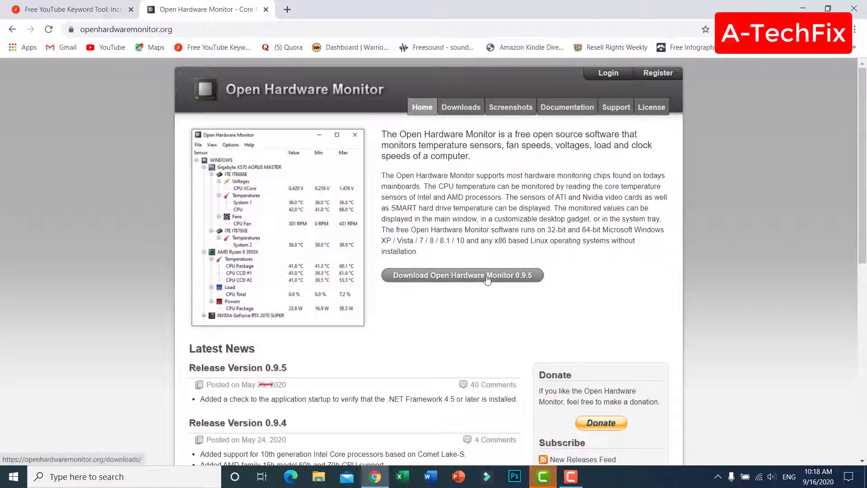
pyautogui.click(455, 279)
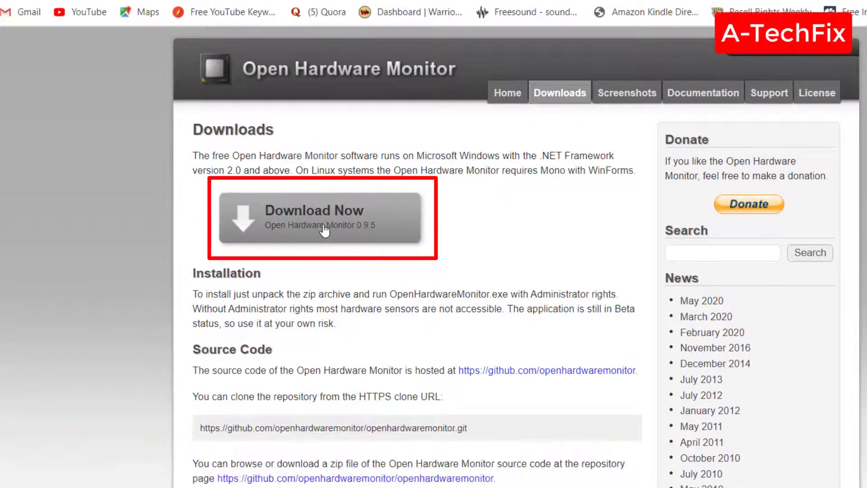
pyautogui.click(324, 230)
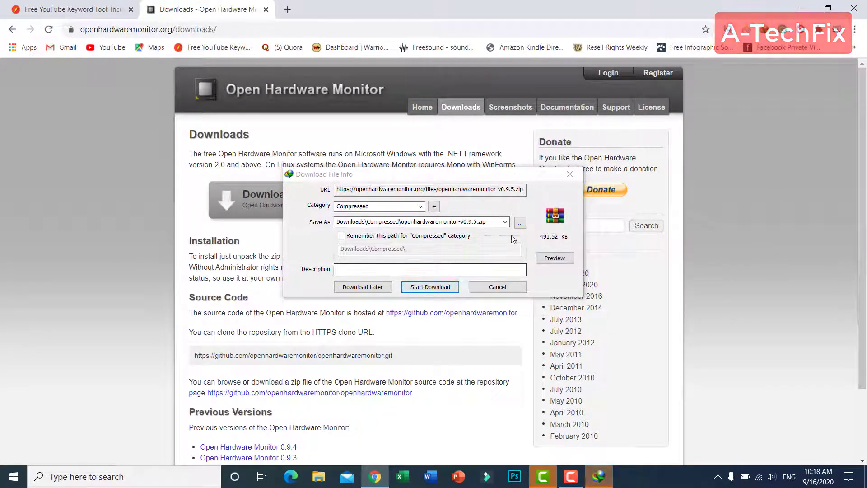
# Save the openhardwaremonitor-v0.9.5 zip to the Desktop and dismiss the finished download dialog.
pyautogui.click(519, 222)
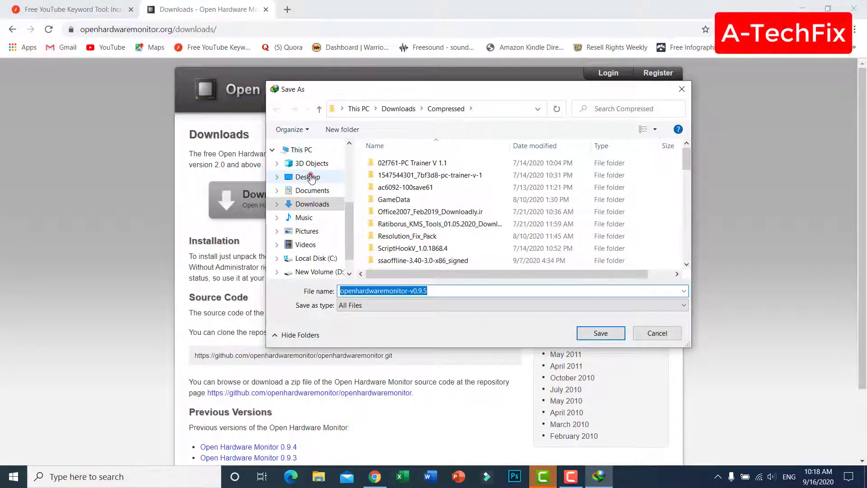
pyautogui.click(310, 177)
pyautogui.click(605, 332)
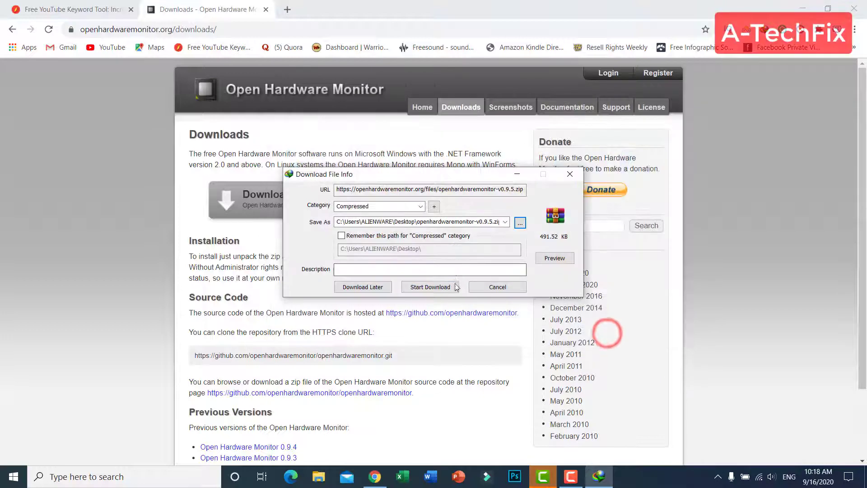
pyautogui.click(455, 287)
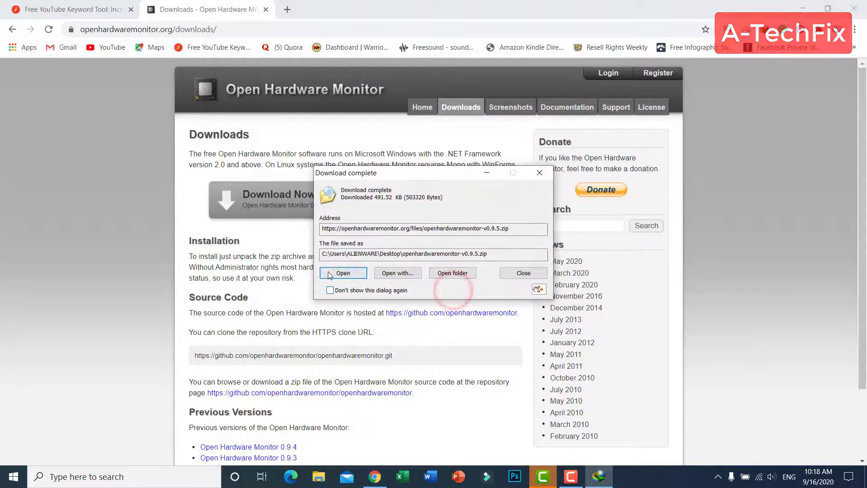
pyautogui.click(534, 274)
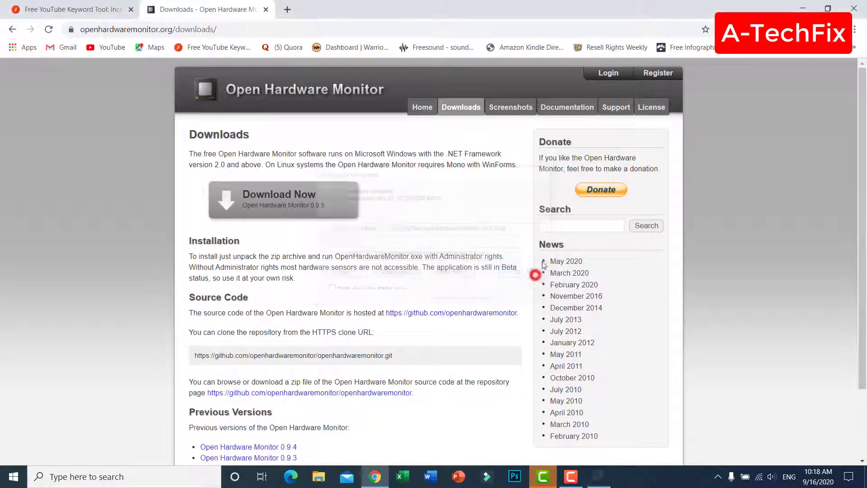
# Extract the openhardwaremonitor-v0.9.5 archive on the desktop into a folder of the same name.
pyautogui.press('super+d')
pyautogui.click(409, 225)
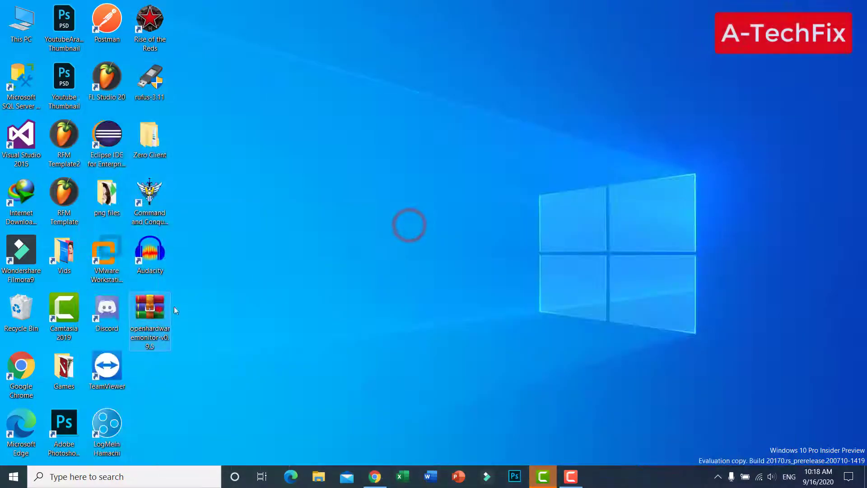
pyautogui.moveTo(160, 312); pyautogui.dragTo(417, 138)
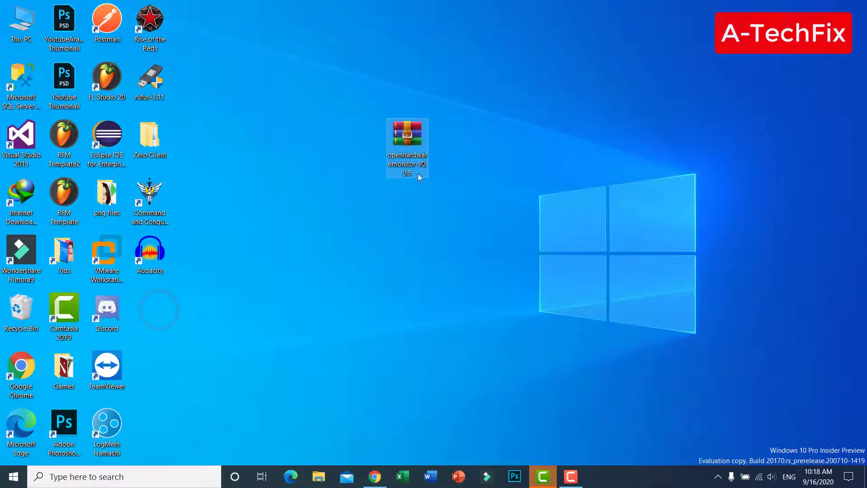
pyautogui.rightClick(407, 139)
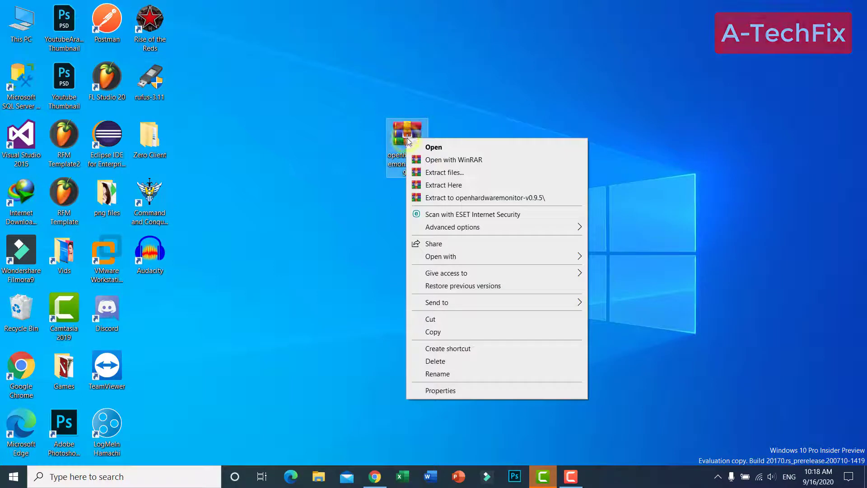
pyautogui.click(513, 198)
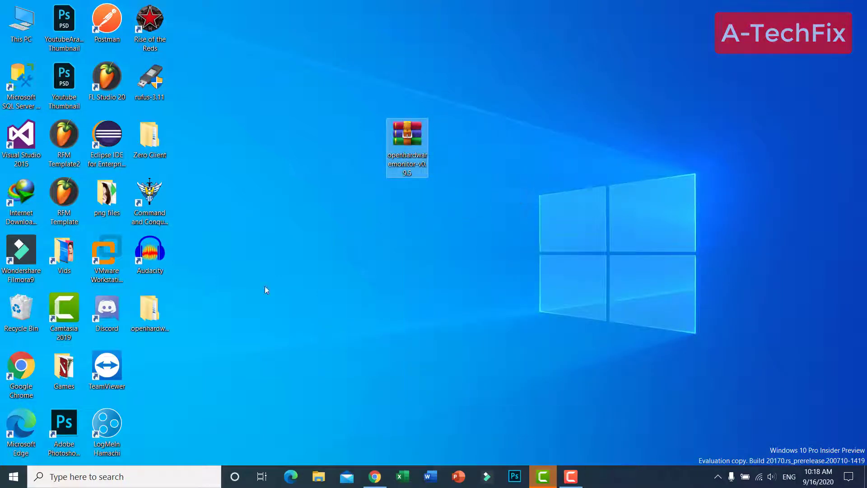
# Launch the OpenHardwareMonitor application from the extracted openhardwaremonitor-v0.9.5 folder and maximize its window.
pyautogui.moveTo(149, 312); pyautogui.dragTo(403, 209)
pyautogui.doubleClick(403, 209)
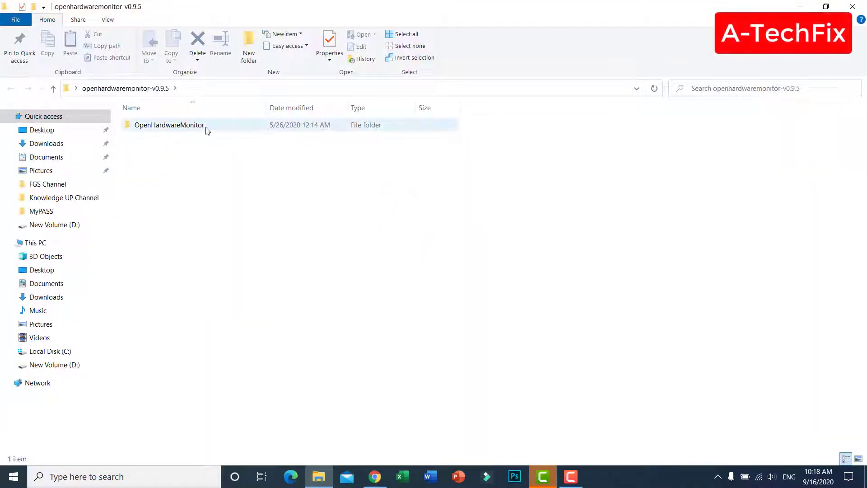
pyautogui.doubleClick(205, 127)
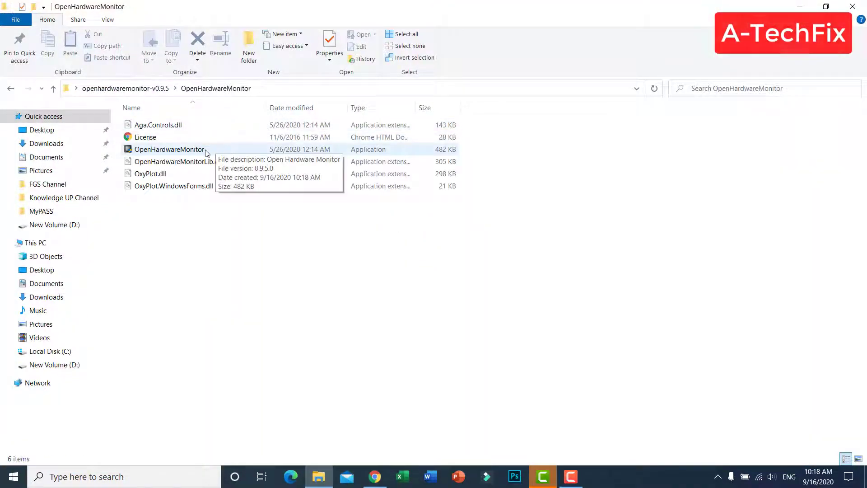
pyautogui.doubleClick(235, 154)
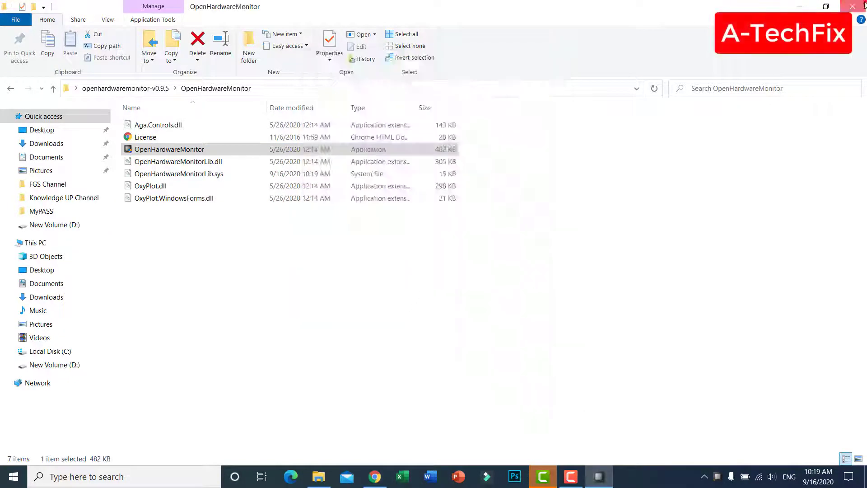
pyautogui.click(863, 4)
pyautogui.click(523, 62)
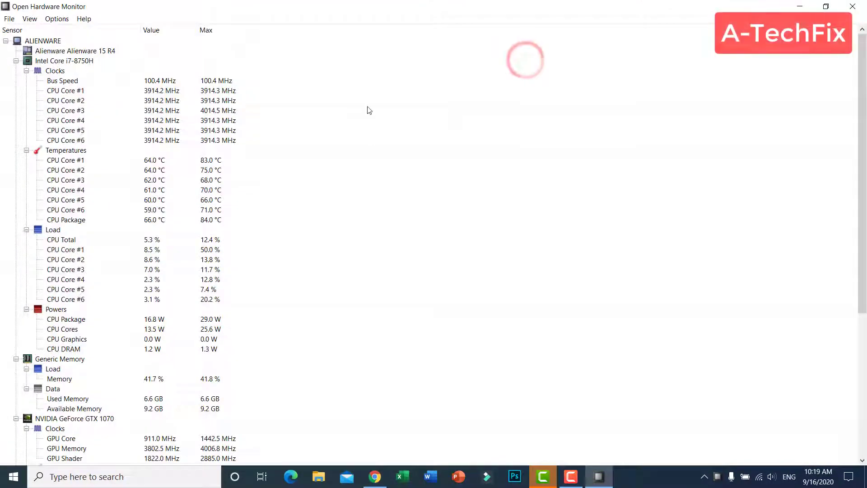
# Collapse the processor, memory, graphics card and both drive entries in the sensor tree.
pyautogui.click(16, 61)
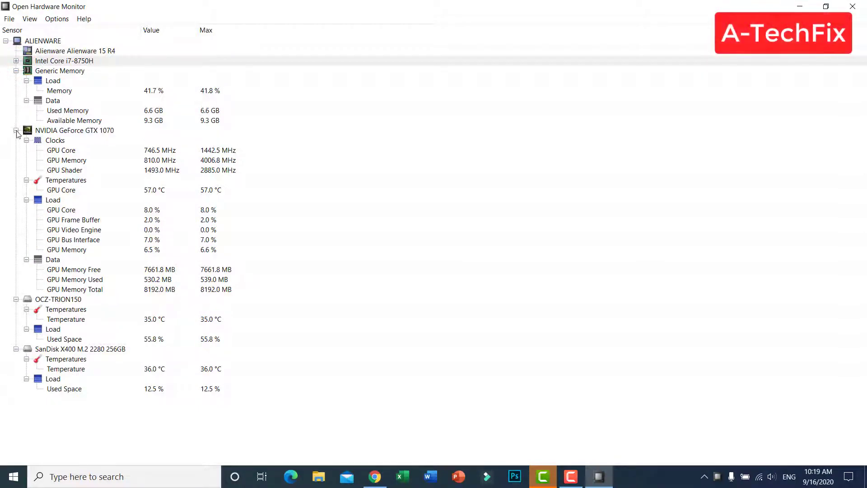
pyautogui.click(16, 130)
pyautogui.click(15, 140)
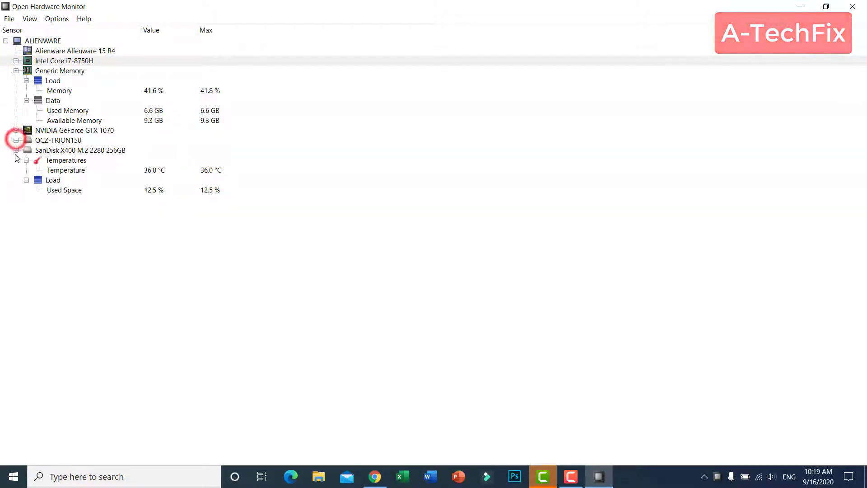
pyautogui.click(16, 150)
pyautogui.click(15, 71)
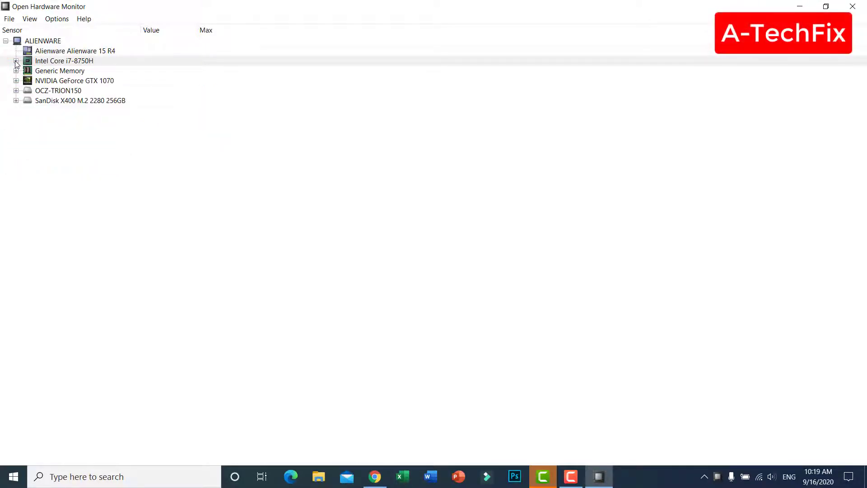
# Expand the Intel Core i7-8750H entry and examine its clock speeds and its current and maximum core temperatures.
pyautogui.click(15, 60)
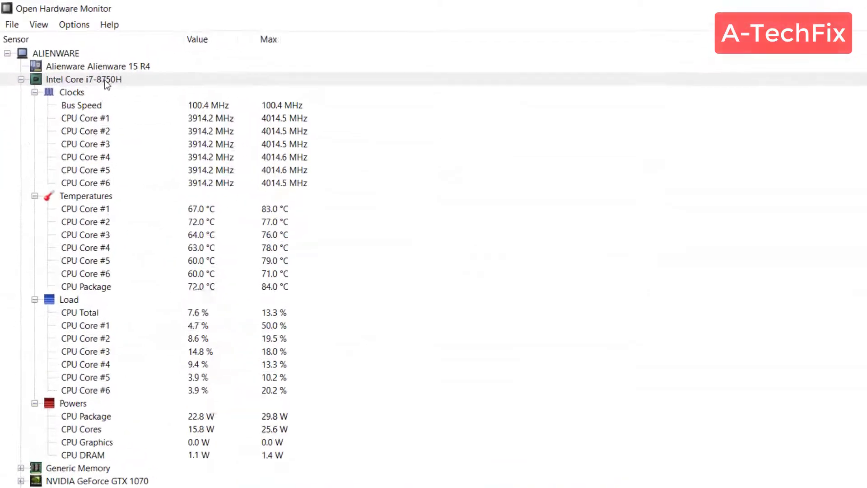
pyautogui.click(93, 135)
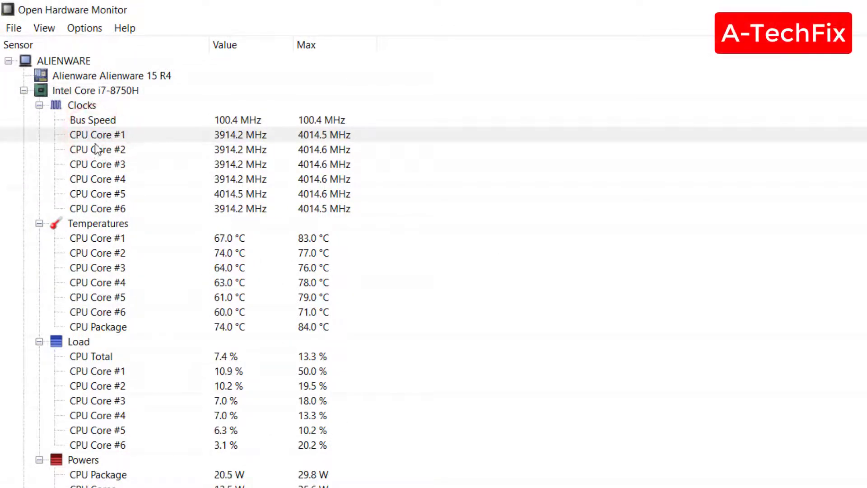
pyautogui.click(98, 120)
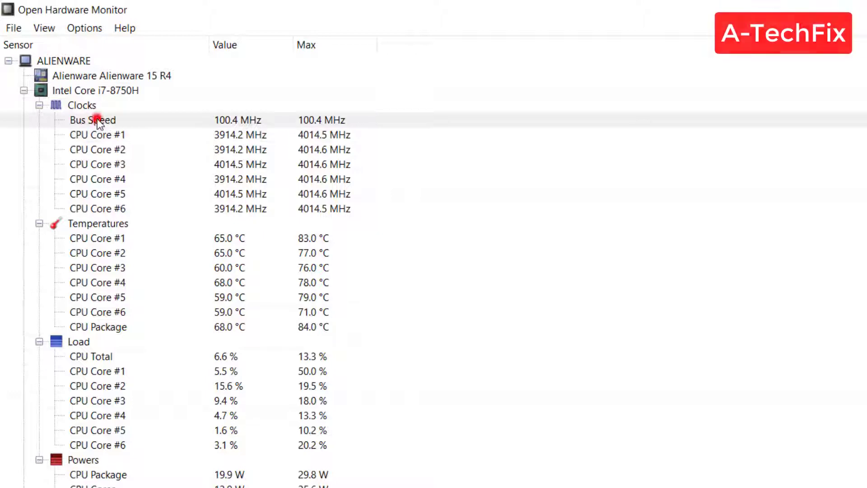
pyautogui.click(102, 233)
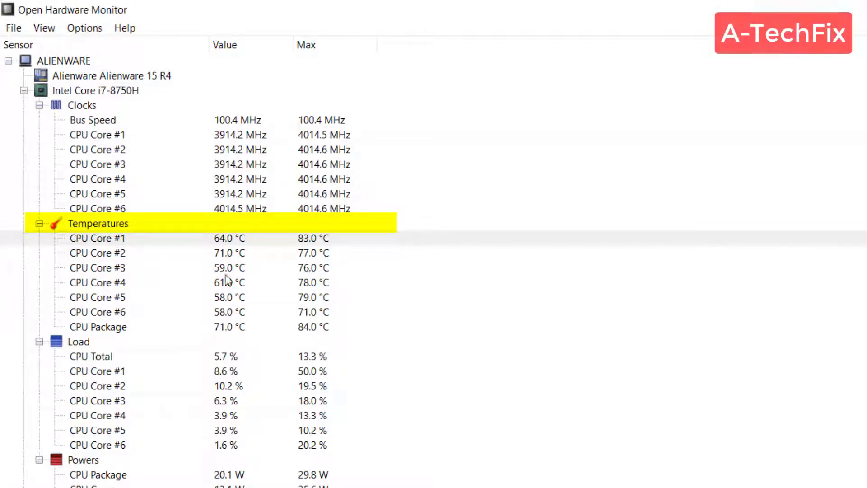
pyautogui.click(103, 313)
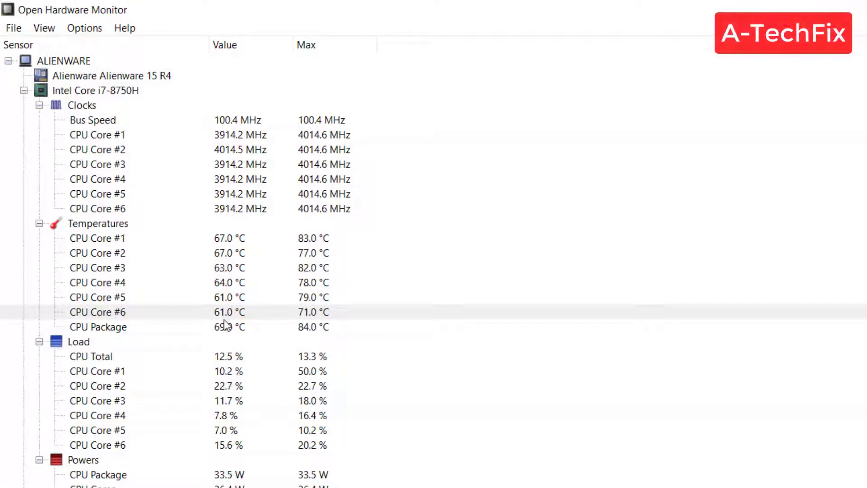
pyautogui.click(99, 329)
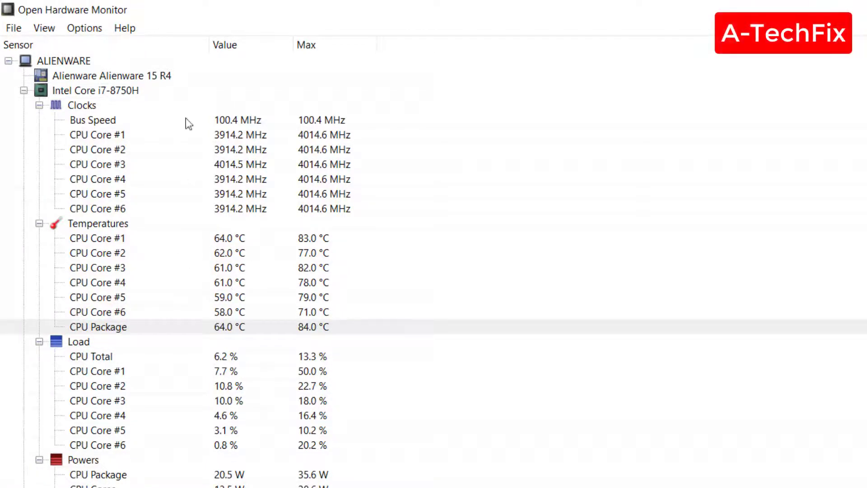
pyautogui.click(229, 237)
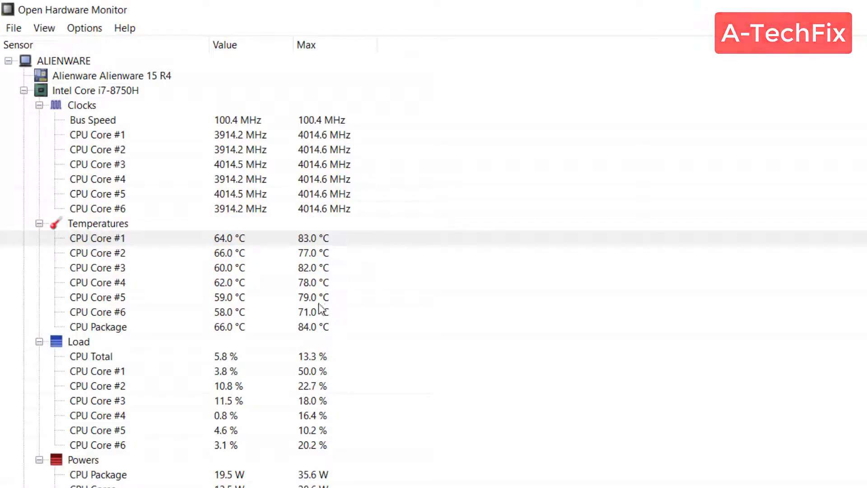
pyautogui.click(319, 330)
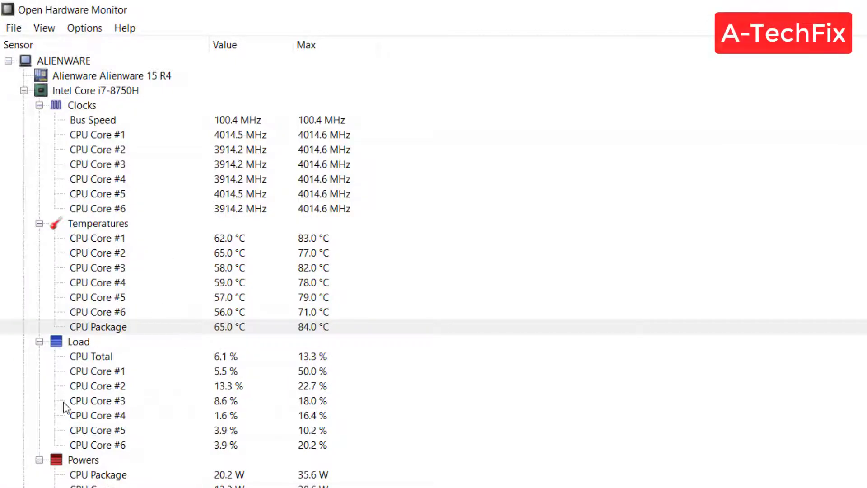
# Expand the NVIDIA GeForce GTX 1070, OCZ-TRION150 and SanDisk X400 entries to review their temperature and load readings.
pyautogui.scroll(-2, 161, 456)
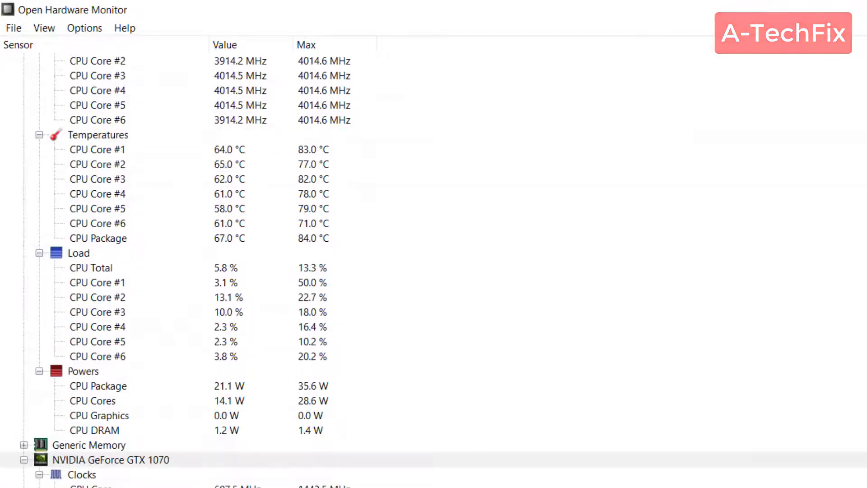
pyautogui.click(161, 455)
pyautogui.scroll(-1, 97, 314)
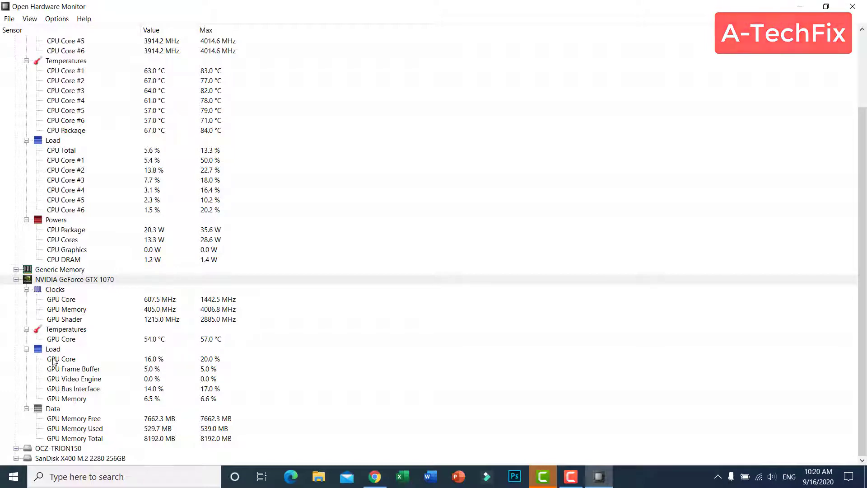
pyautogui.click(16, 449)
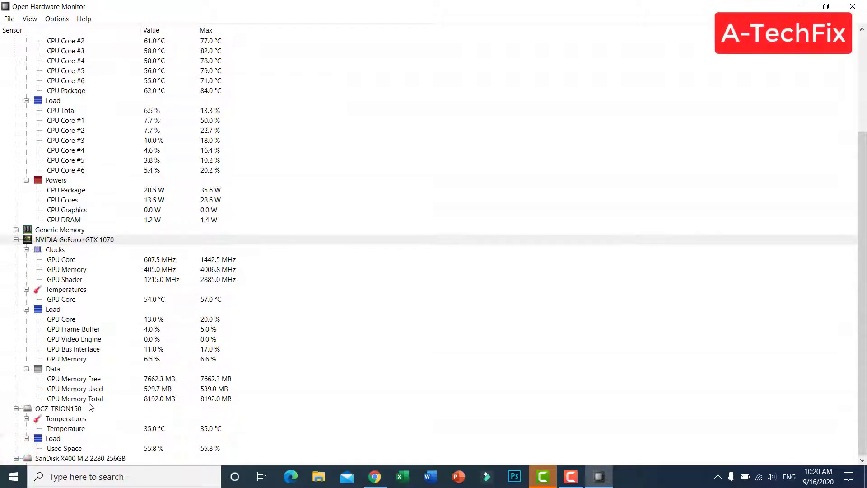
pyautogui.click(53, 410)
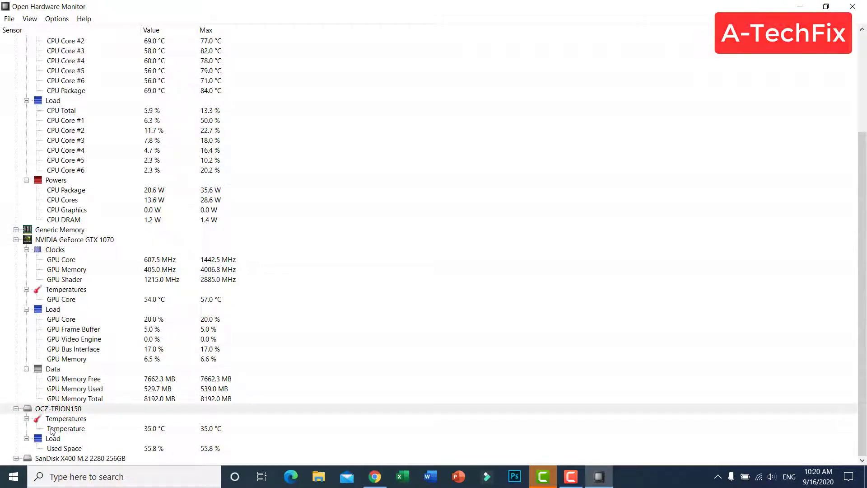
pyautogui.click(16, 458)
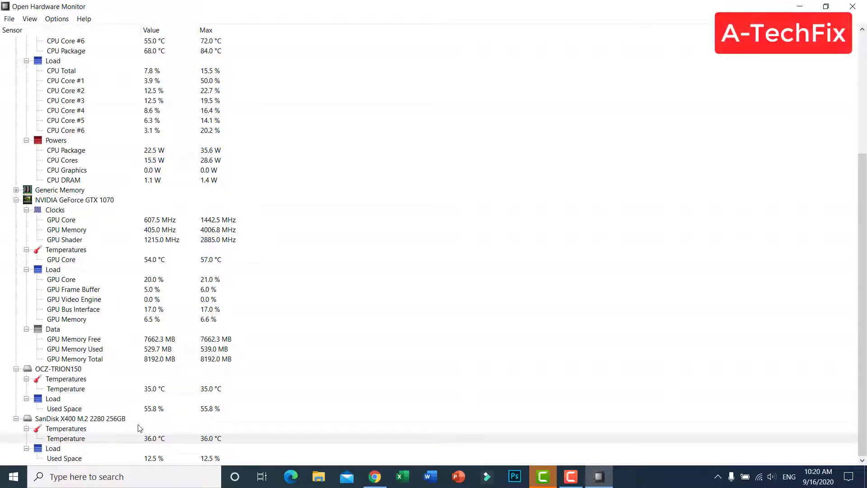
# Return to the Intel Core i7-8750H temperatures and review the individual core readings.
pyautogui.scroll(6, 145, 381)
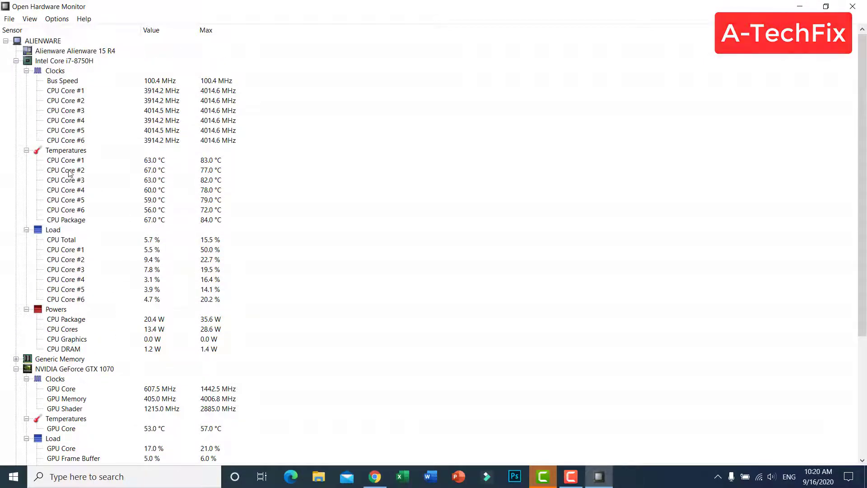
pyautogui.click(69, 160)
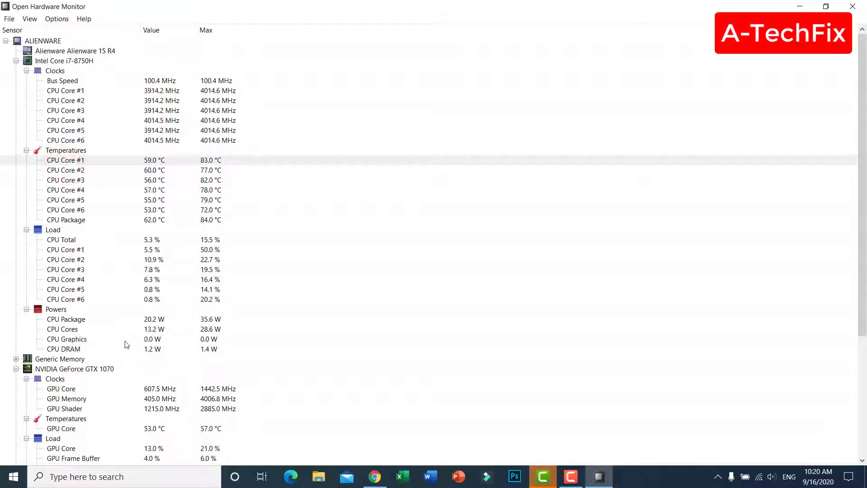
pyautogui.click(145, 178)
pyautogui.rightClick(152, 178)
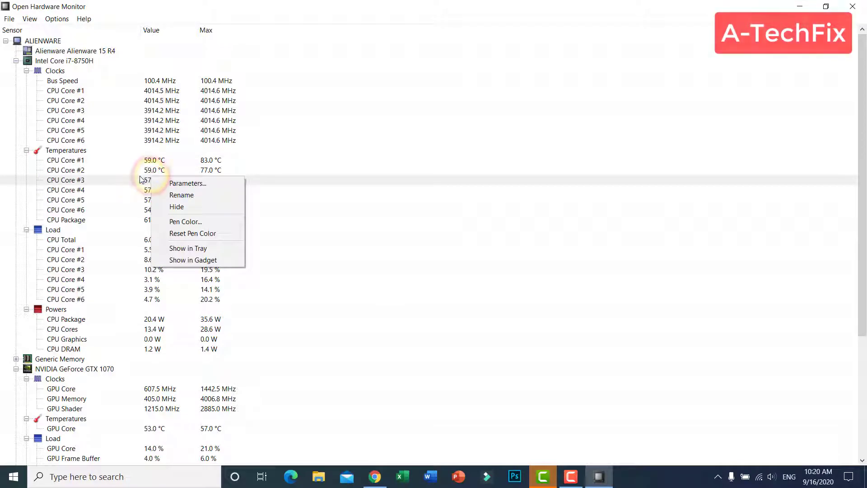
pyautogui.click(51, 179)
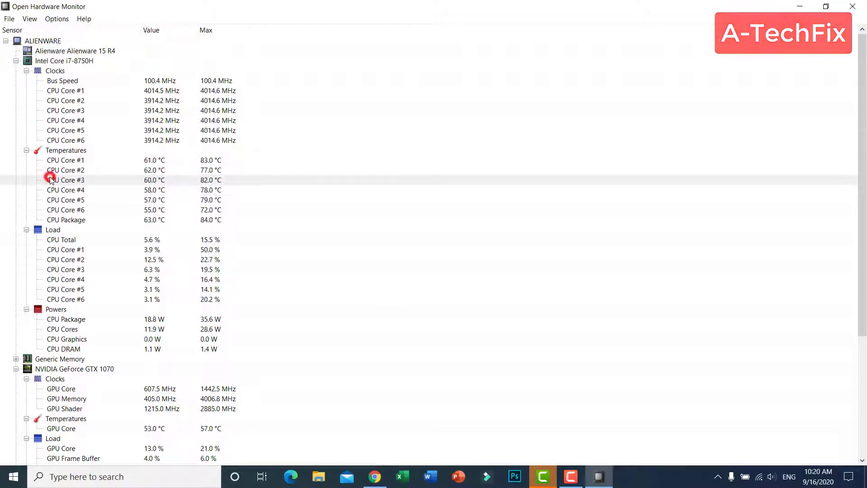
pyautogui.click(51, 180)
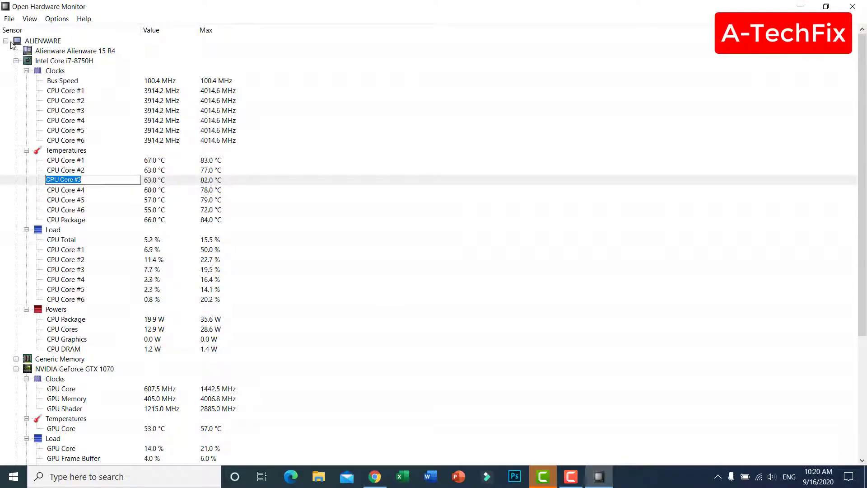
pyautogui.click(16, 61)
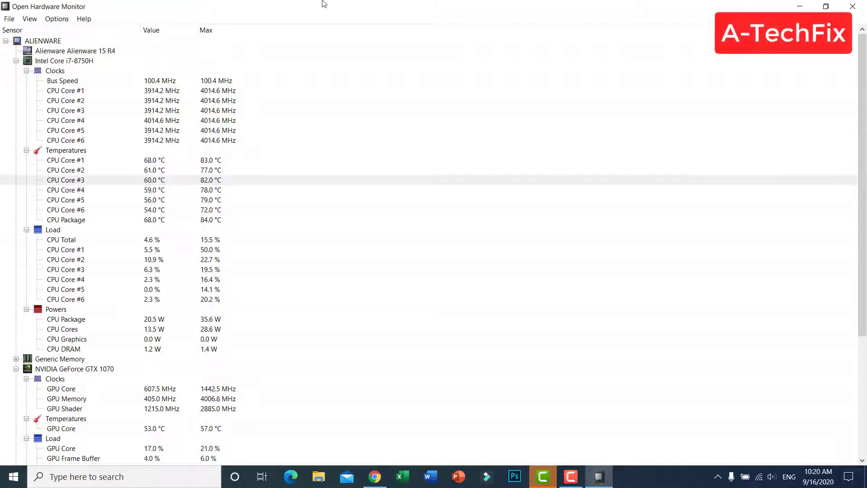